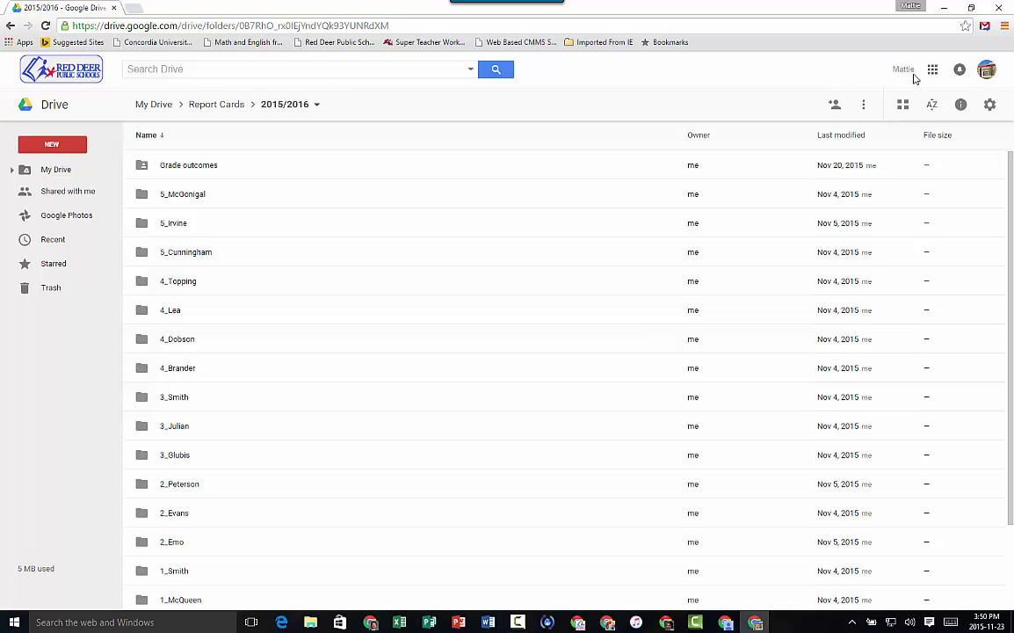
# Step: Dismiss the browser profile menu and open the 2_Evans folder in Drive
pyautogui.click(912, 7)
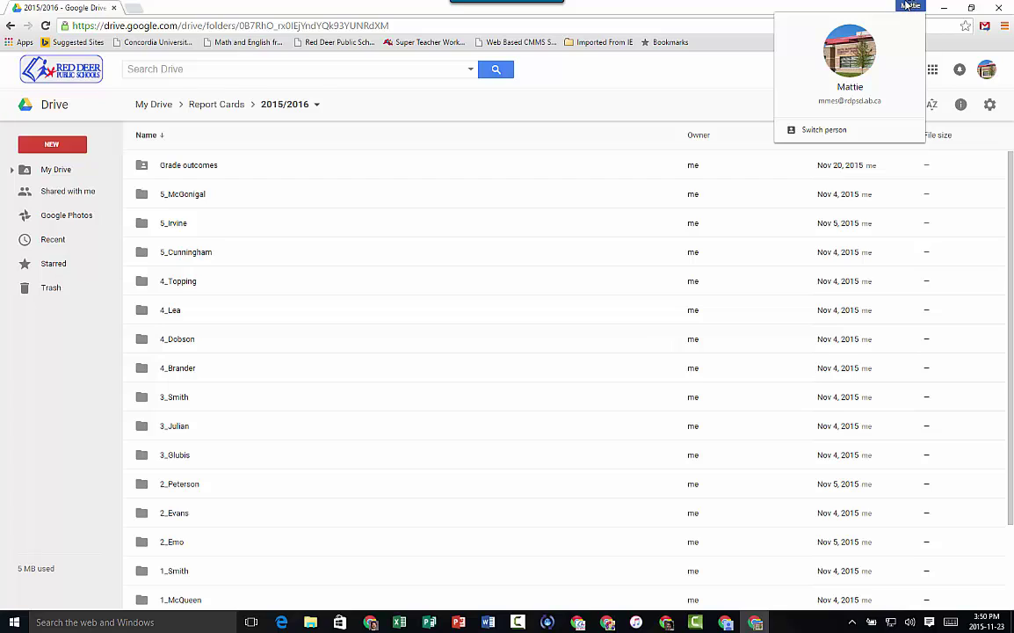
pyautogui.click(809, 20)
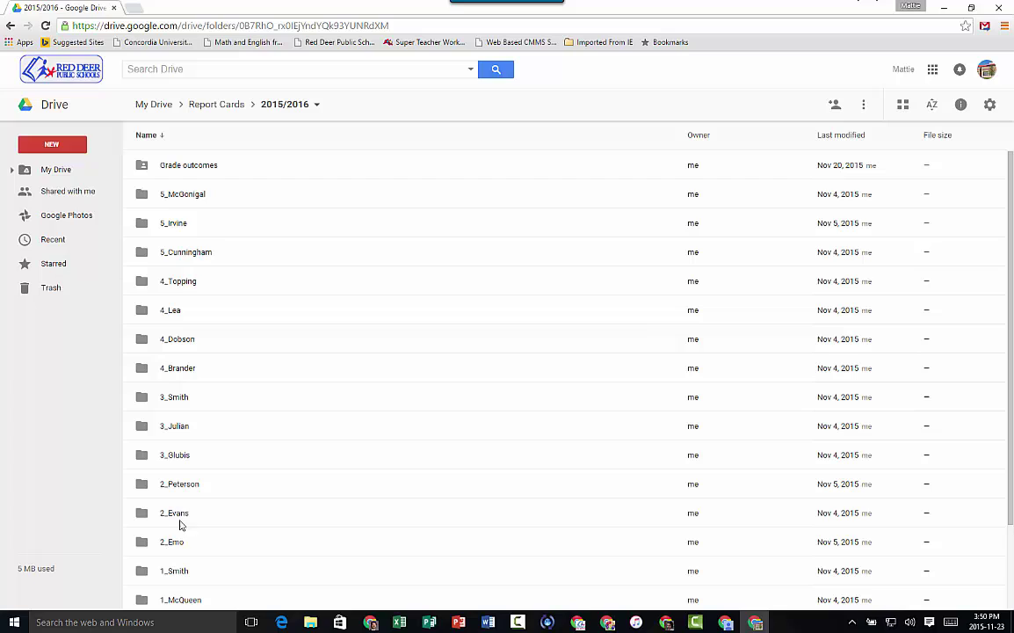
pyautogui.doubleClick(181, 518)
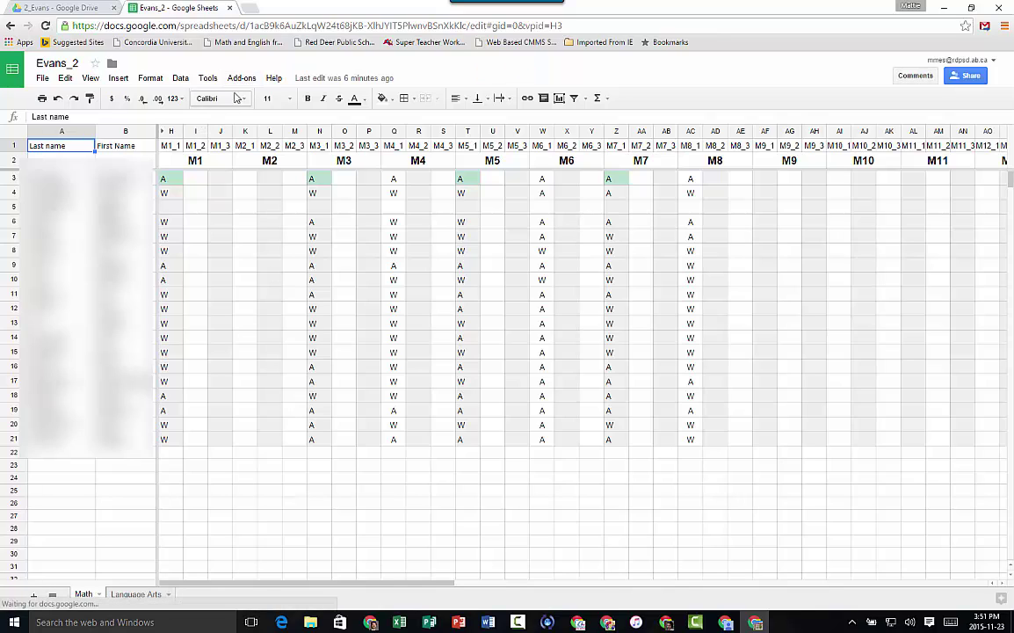
# Step: Open the Add-ons menu to view the autoCrat options, then close it
pyautogui.click(239, 79)
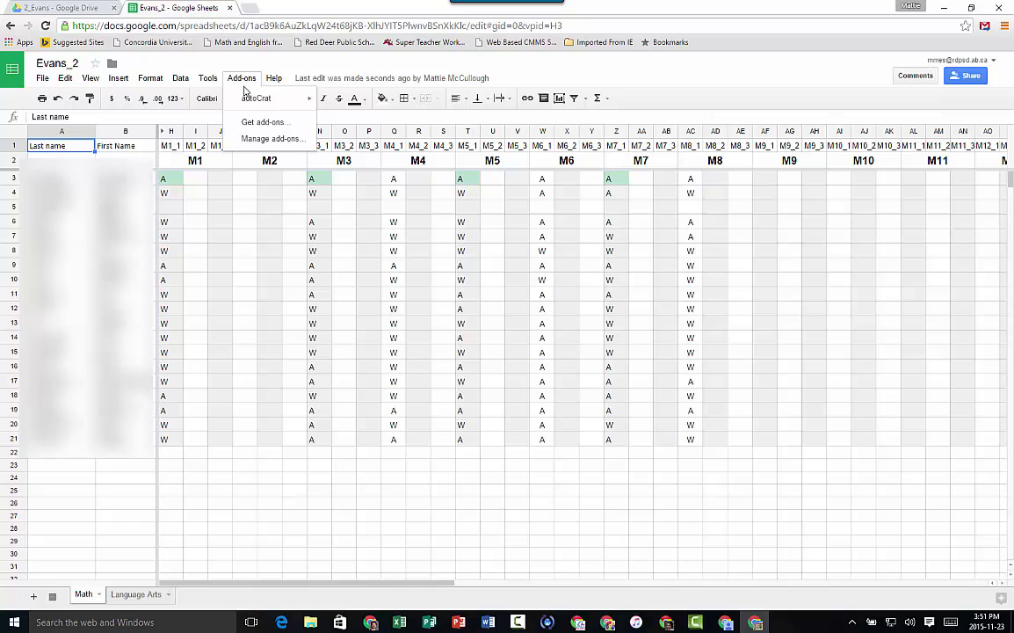
pyautogui.moveTo(264, 99)
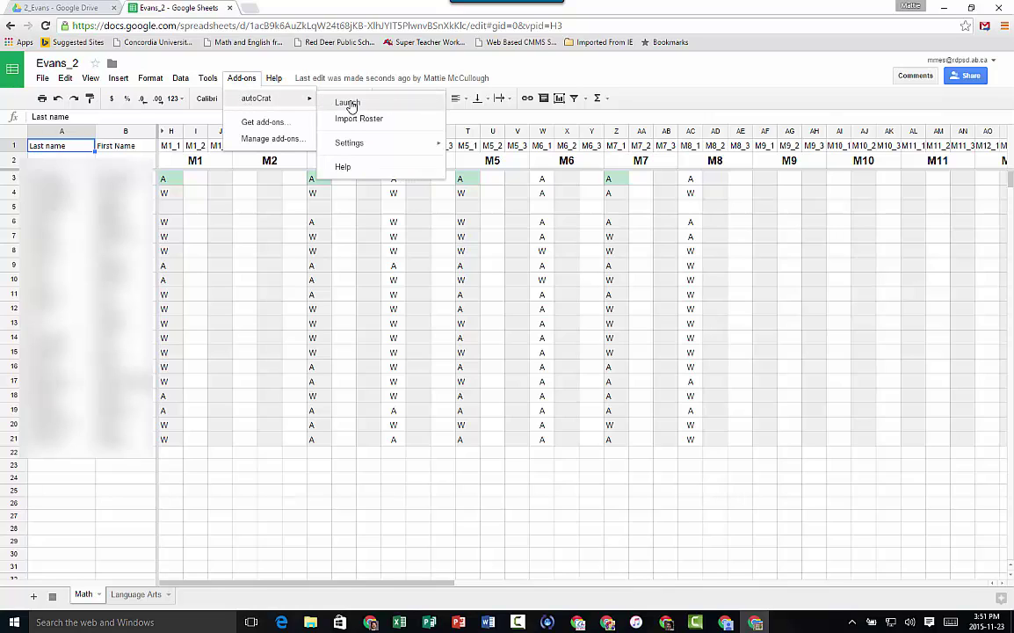
pyautogui.click(239, 79)
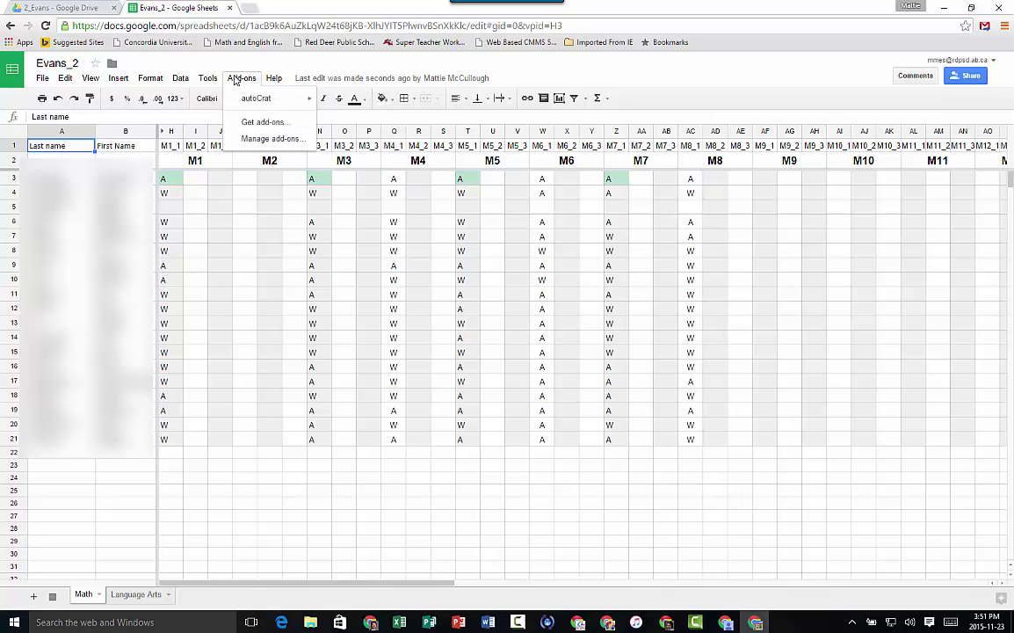
pyautogui.click(251, 80)
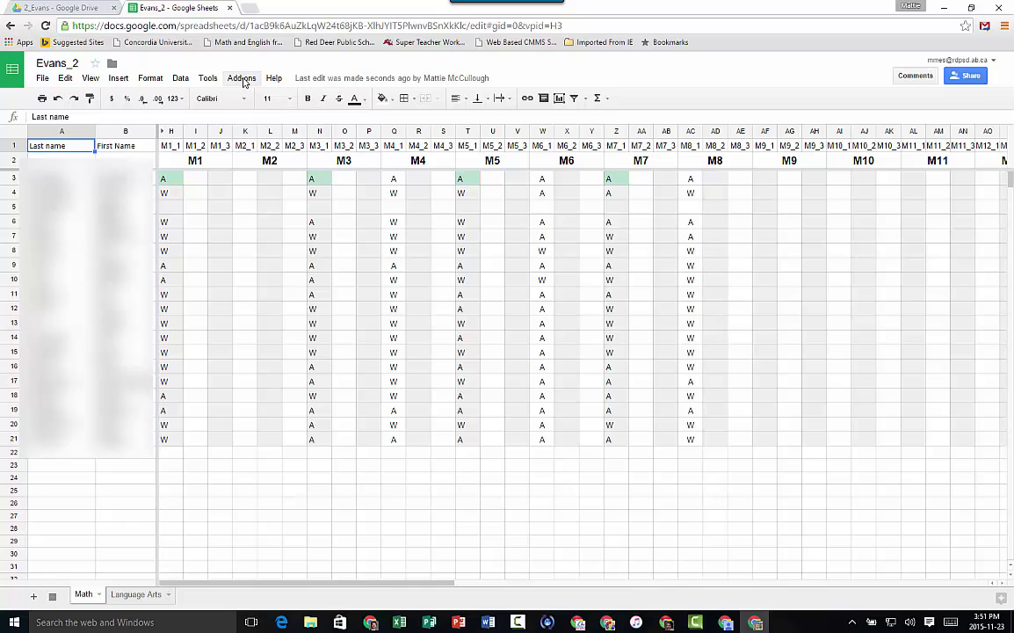
pyautogui.click(244, 81)
# Step: Launch autoCrat, pick the Evans_LA merge job, and run the merge
pyautogui.click(346, 102)
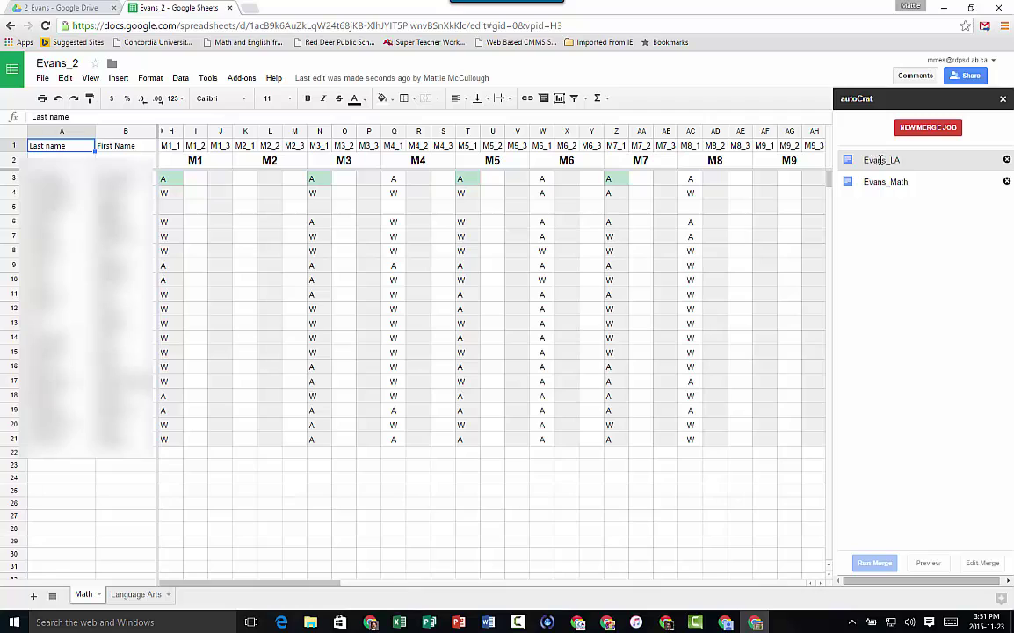
pyautogui.click(879, 160)
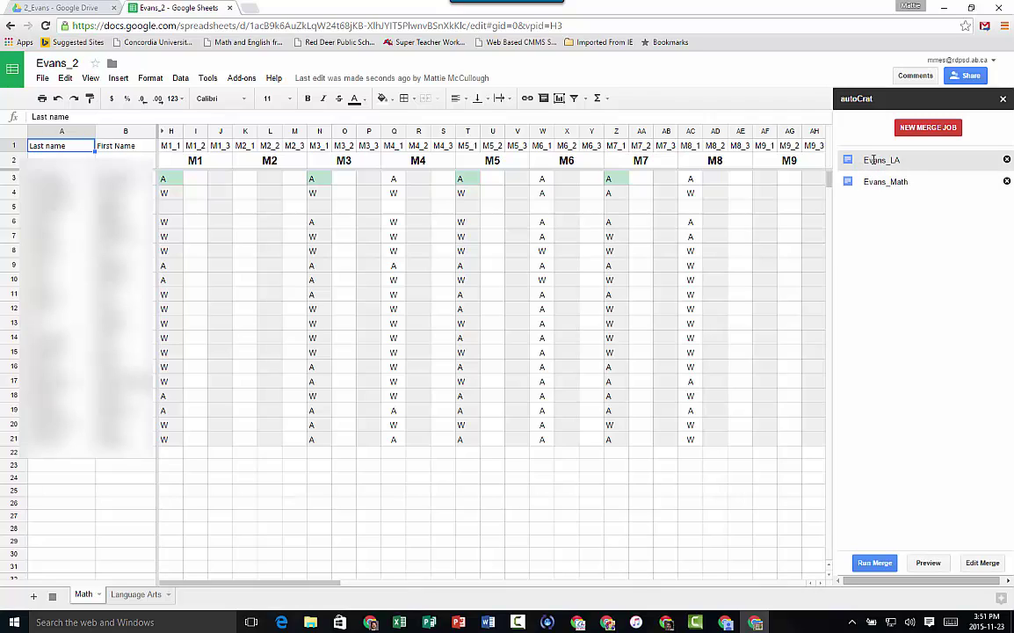
pyautogui.click(872, 564)
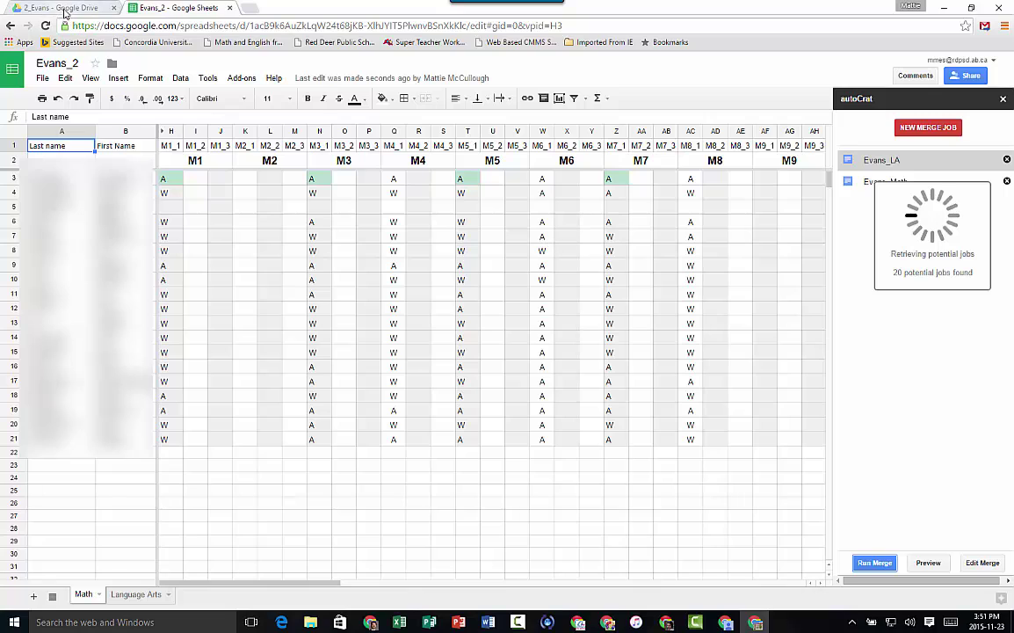
# Step: Return to the 2_Evans folder in Drive, checking the spreadsheet's merge progress in between
pyautogui.click(63, 11)
pyautogui.click(280, 105)
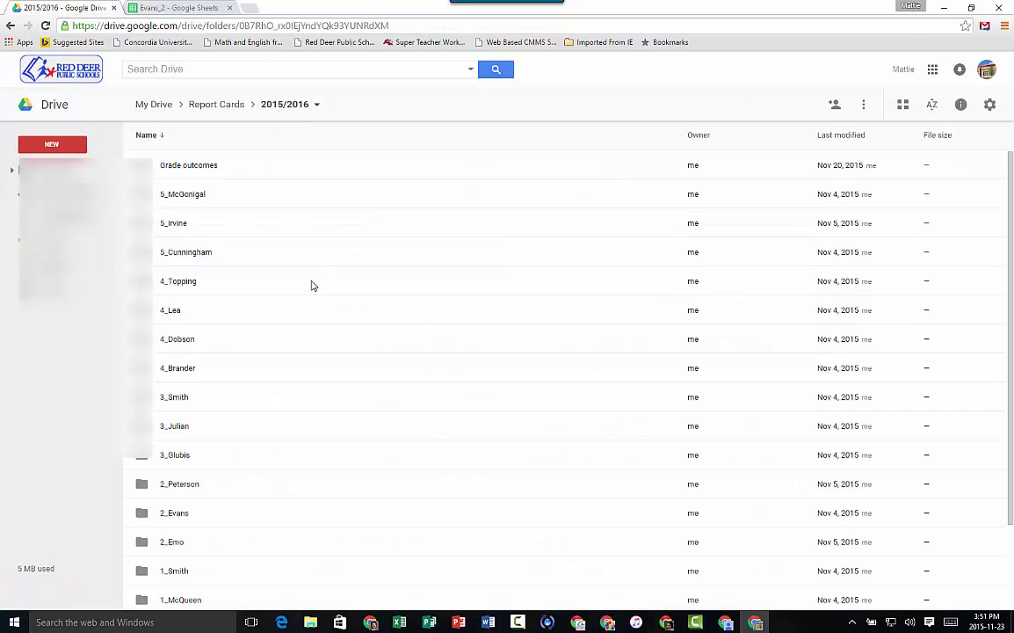
pyautogui.click(167, 8)
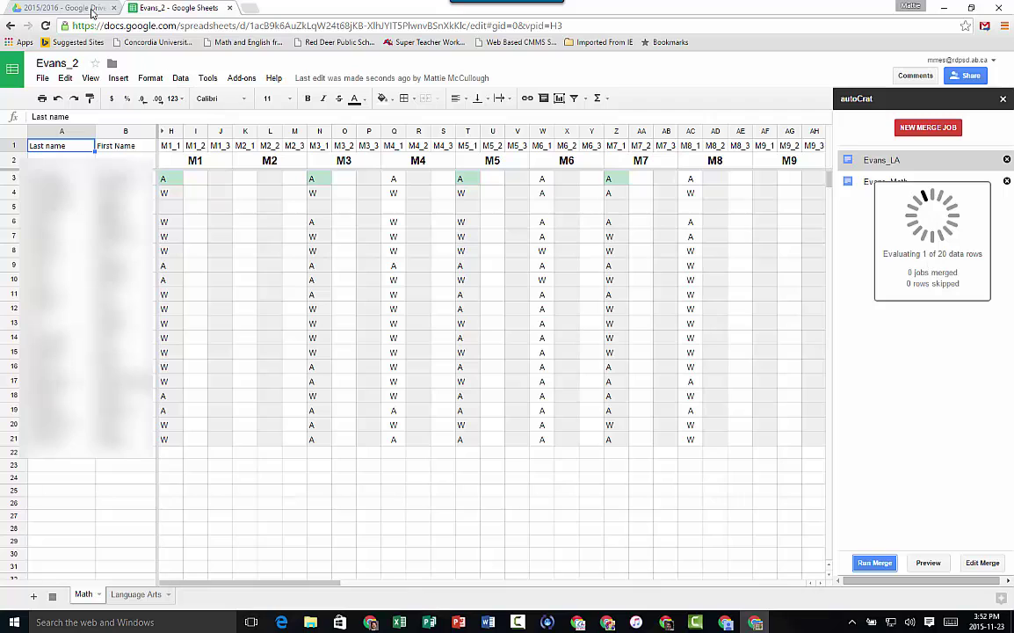
pyautogui.click(63, 8)
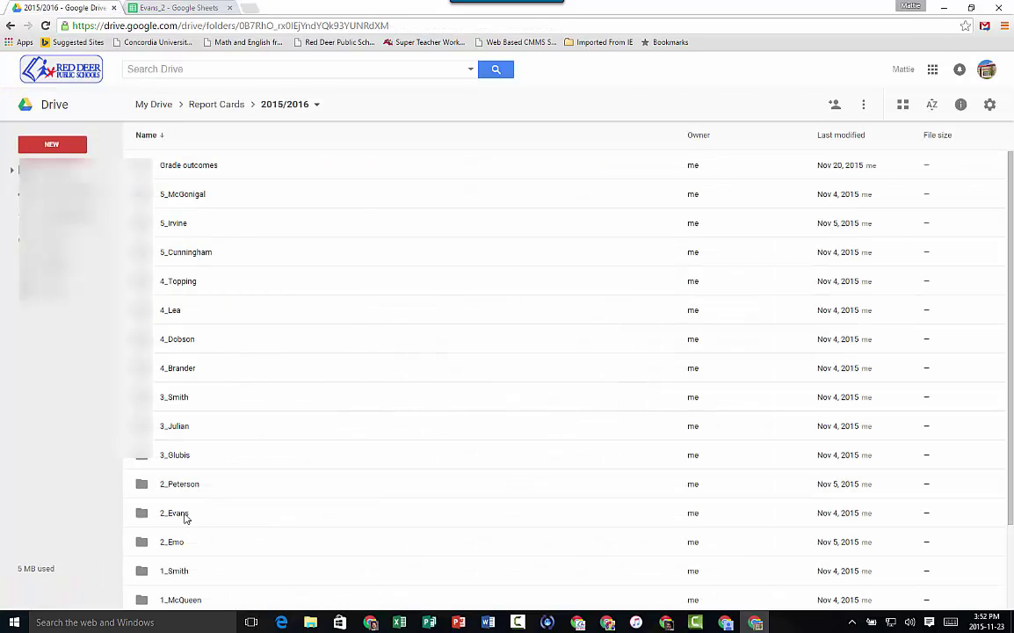
pyautogui.doubleClick(186, 515)
pyautogui.click(180, 9)
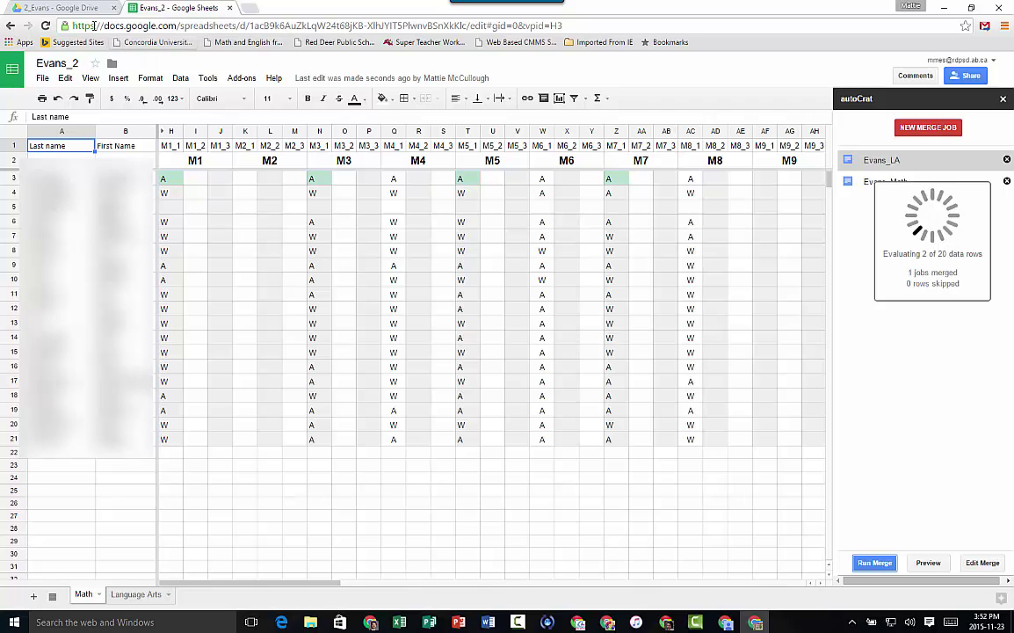
pyautogui.click(65, 12)
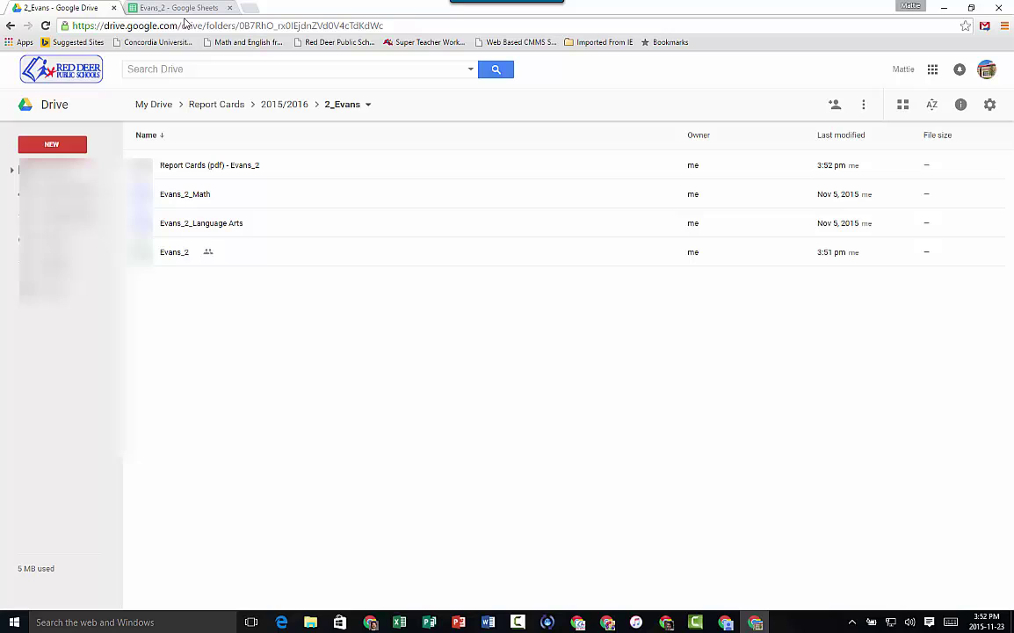
pyautogui.doubleClick(206, 165)
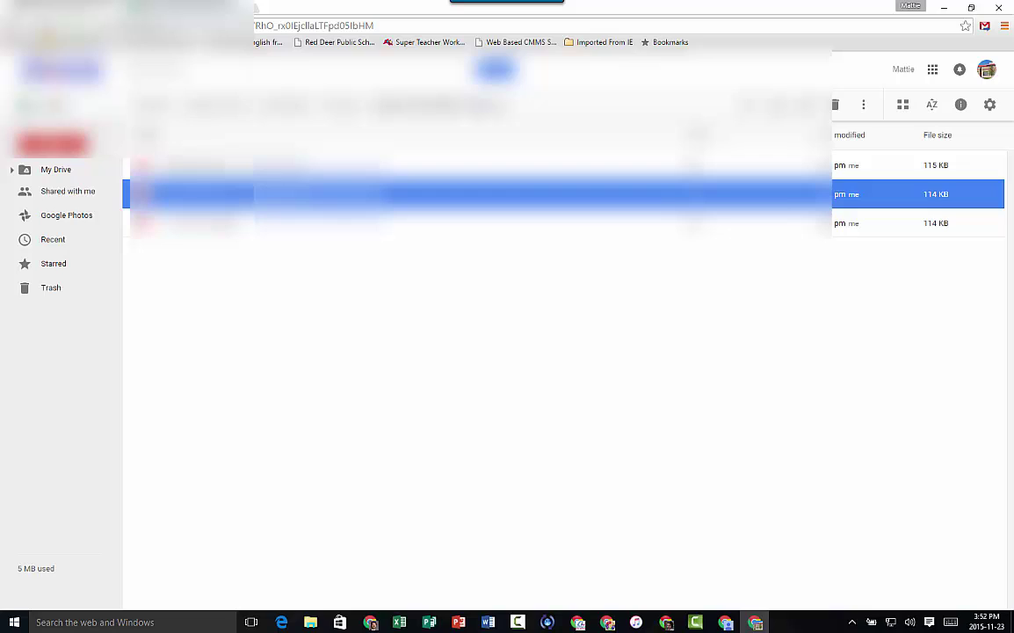
pyautogui.scroll(-2, 500, 445)
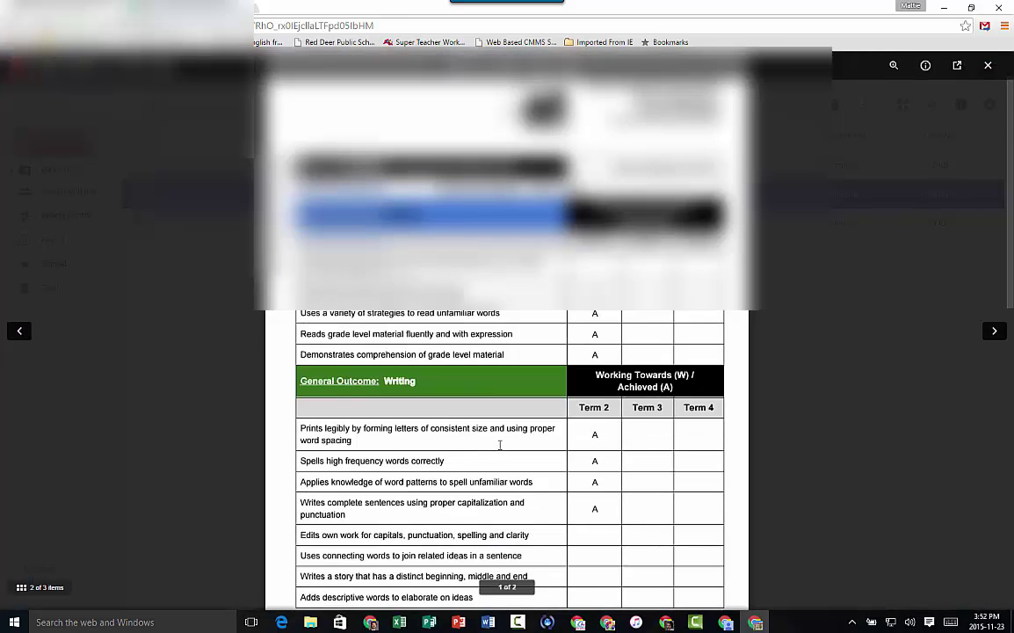
pyautogui.scroll(-3, 500, 444)
pyautogui.scroll(-3, 500, 445)
pyautogui.scroll(3, 500, 444)
pyautogui.scroll(2, 500, 444)
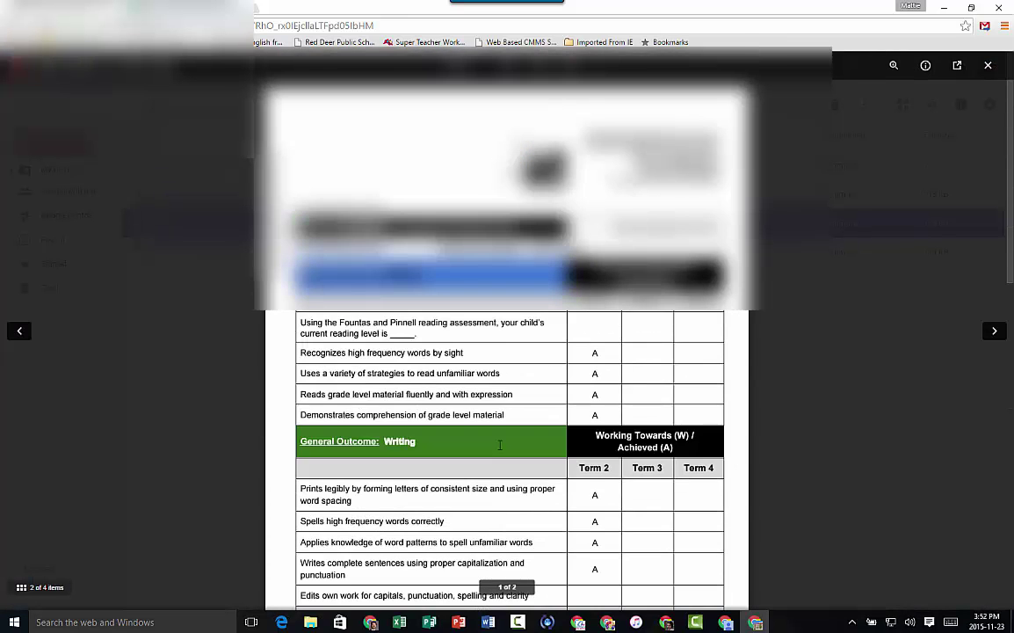
pyautogui.scroll(-4, 501, 443)
pyautogui.scroll(4, 501, 443)
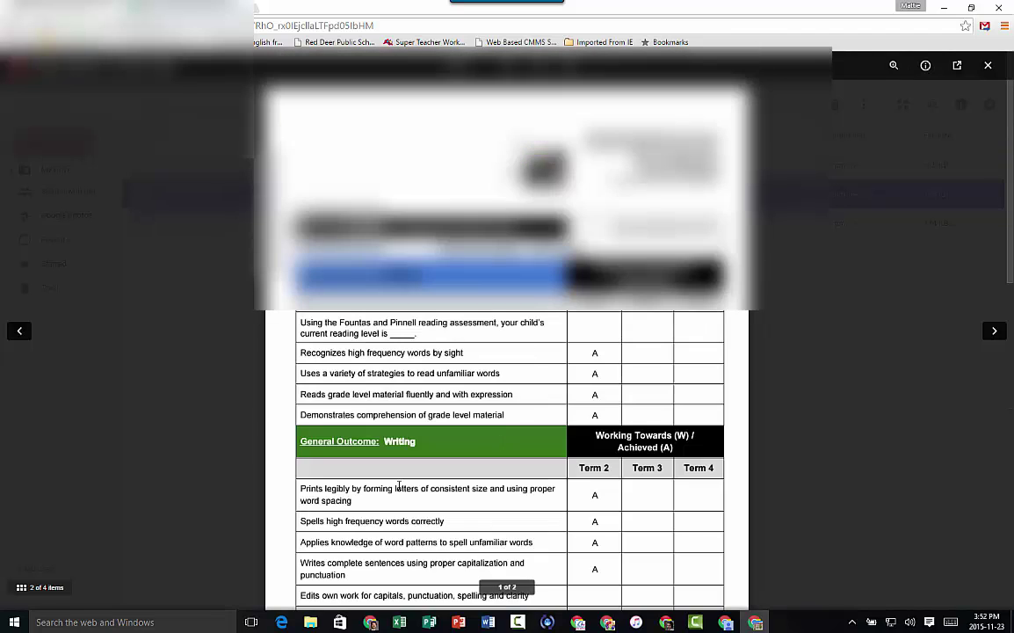
pyautogui.scroll(-2, 595, 373)
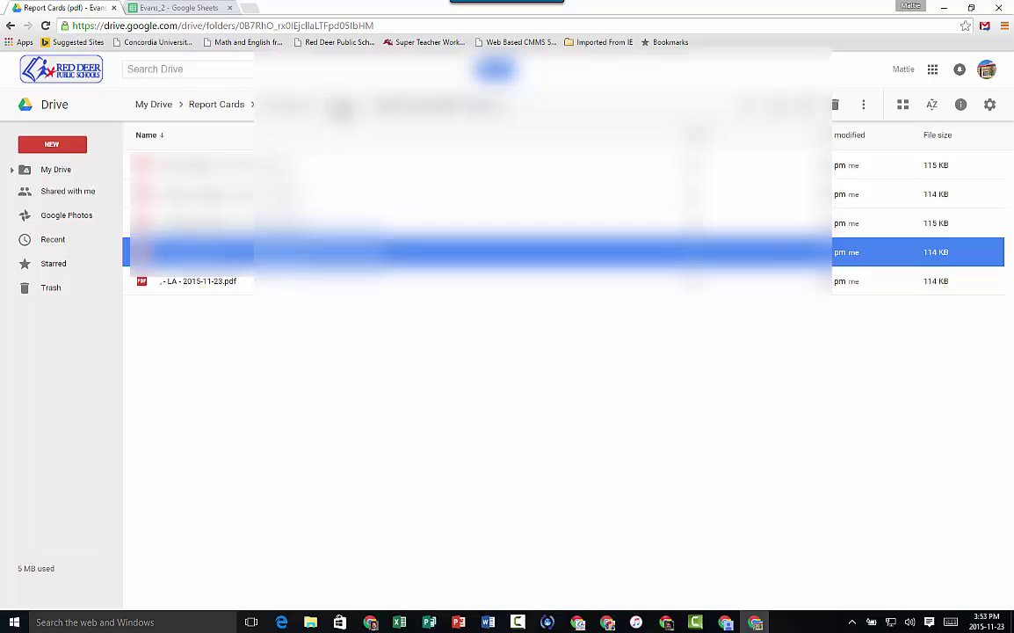
# Step: Switch back to the Evans_2 spreadsheet tab with Ctrl+Tab to watch the autoCrat merge
pyautogui.hotkey('ctrl', 'Tab')
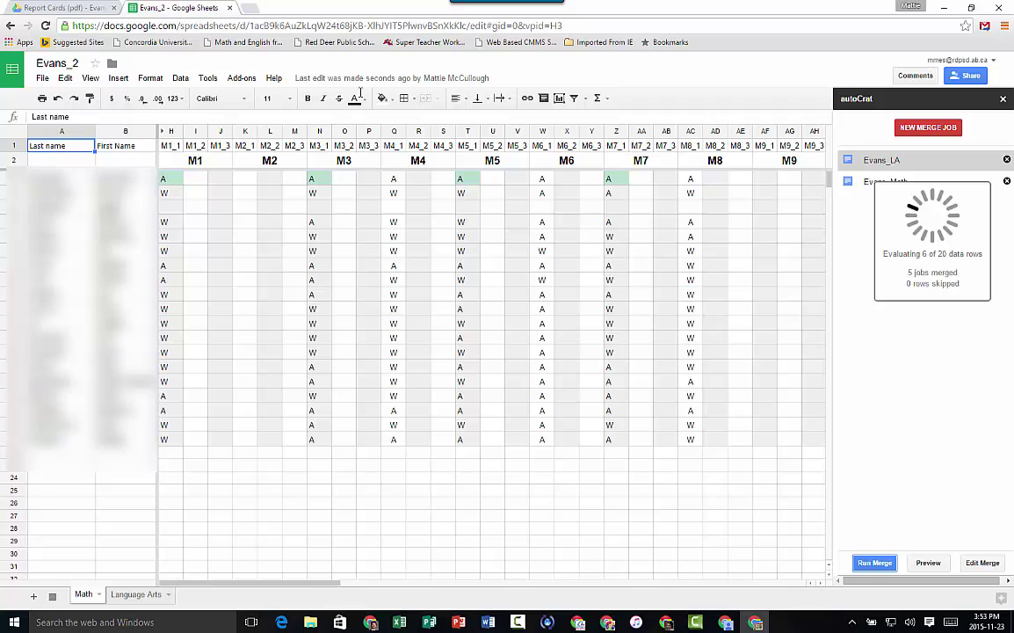